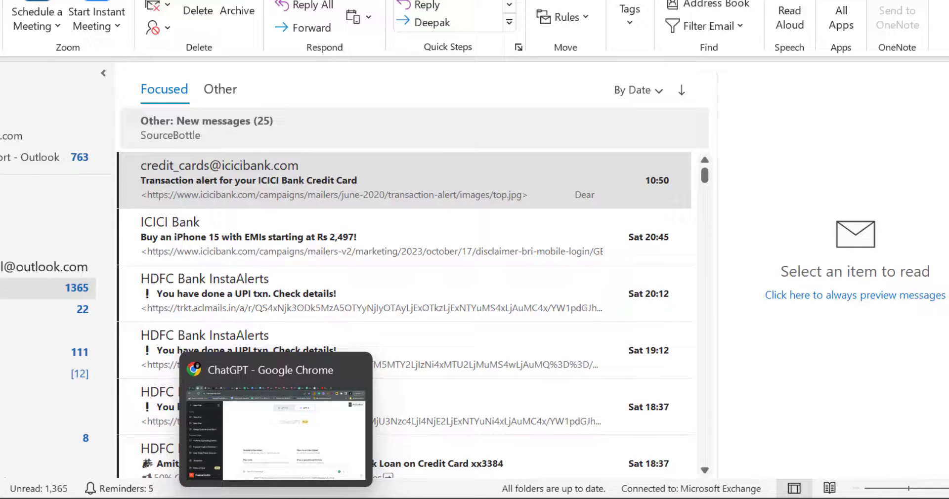
- Bring up the ChatGPT window and focus its Send a message box
click(522, 359)
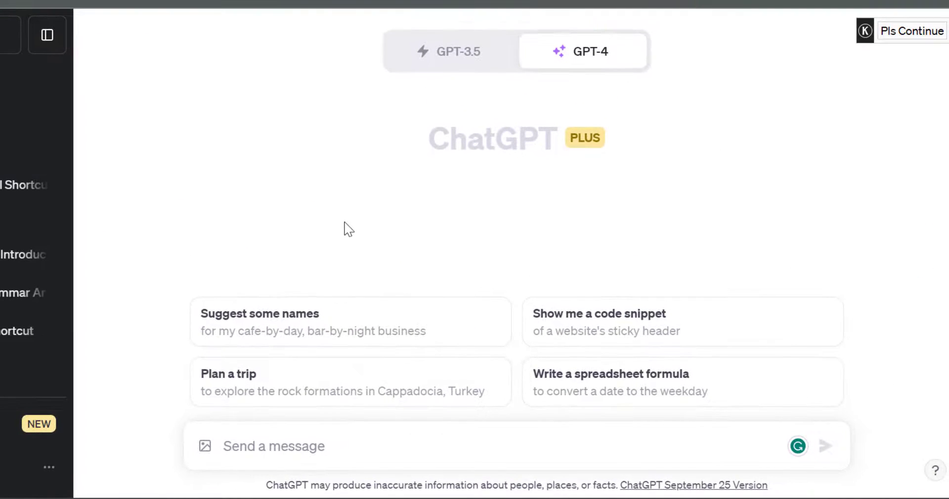
mouse_move(583, 58)
mouse_move(459, 58)
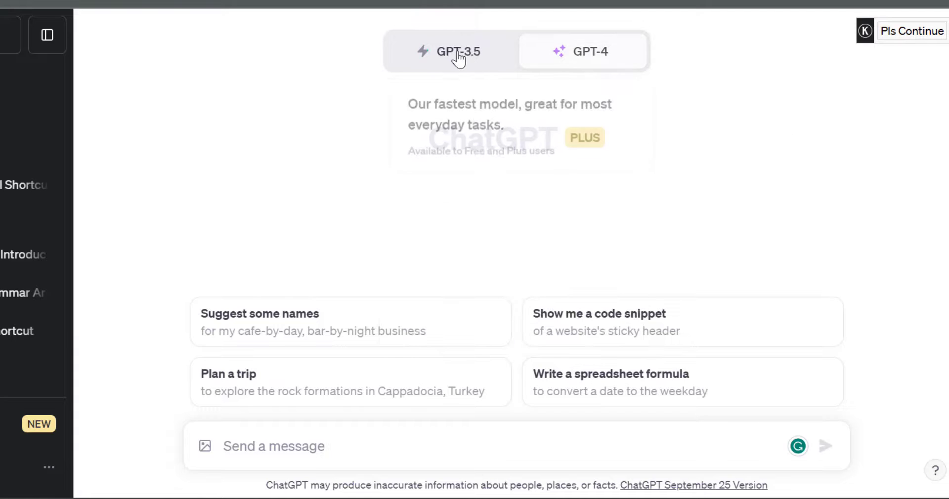
click(282, 447)
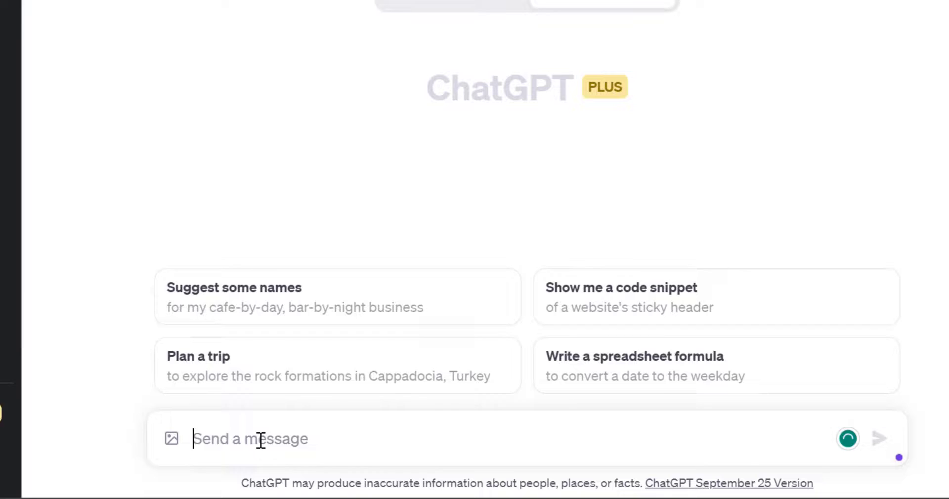
- Type 'Create a newsletter template for Microsoft Outlook that provide recipients', correcting the misspellings
text(Create a newsletter )
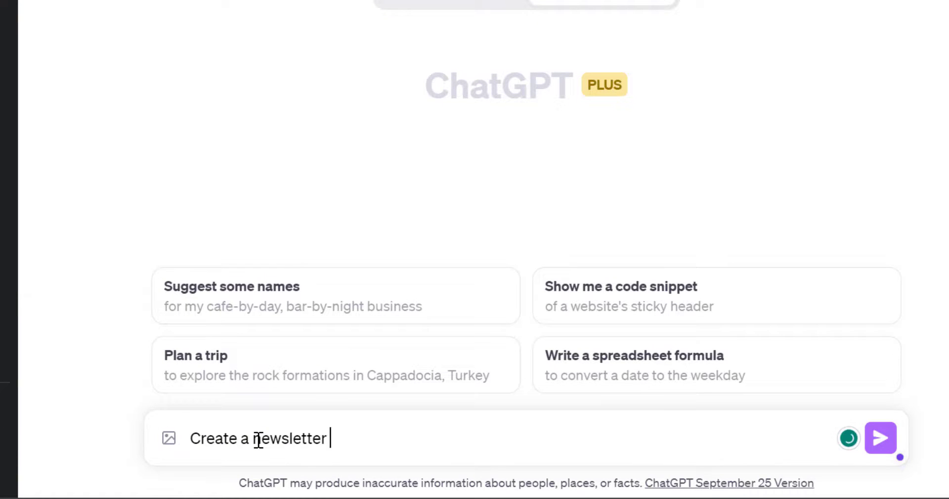
text(template for Microsoft)
key(BackSpace)
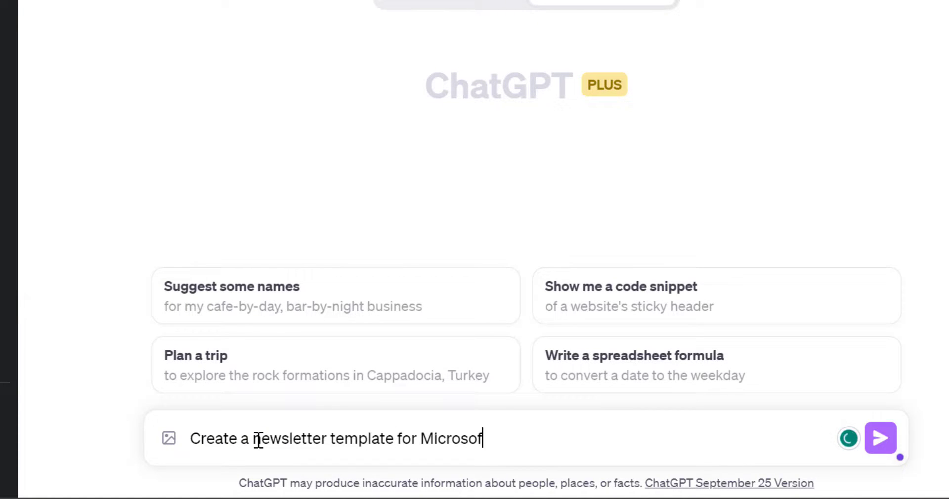
text(t Outlook taht provide rec)
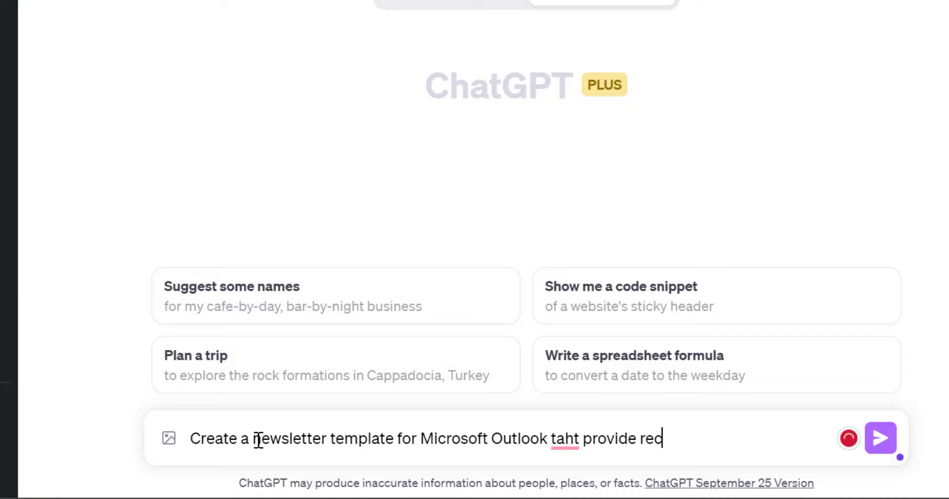
text(eipents)
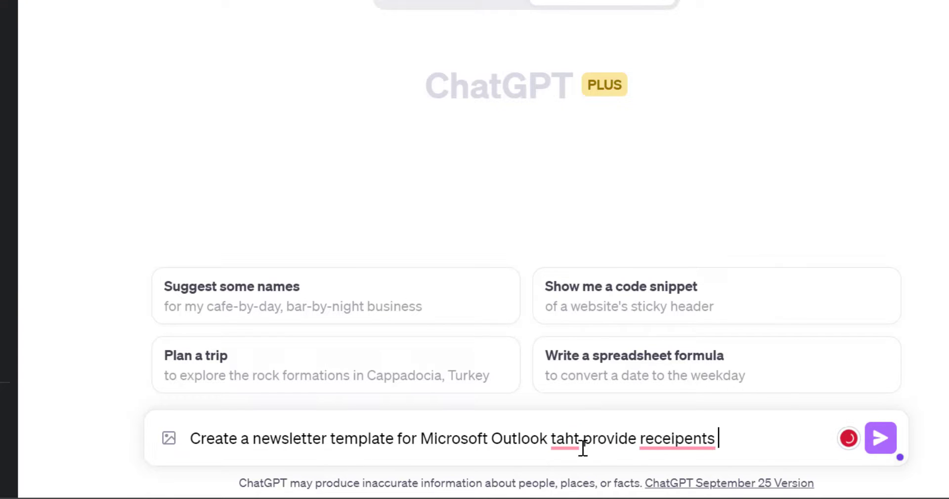
click(583, 447)
click(593, 354)
click(677, 440)
click(653, 296)
- Finish the prompt asking for website post updates and YouTube subscribing, fixing 'provide' to 'provides'
click(729, 440)
text(with detaile)
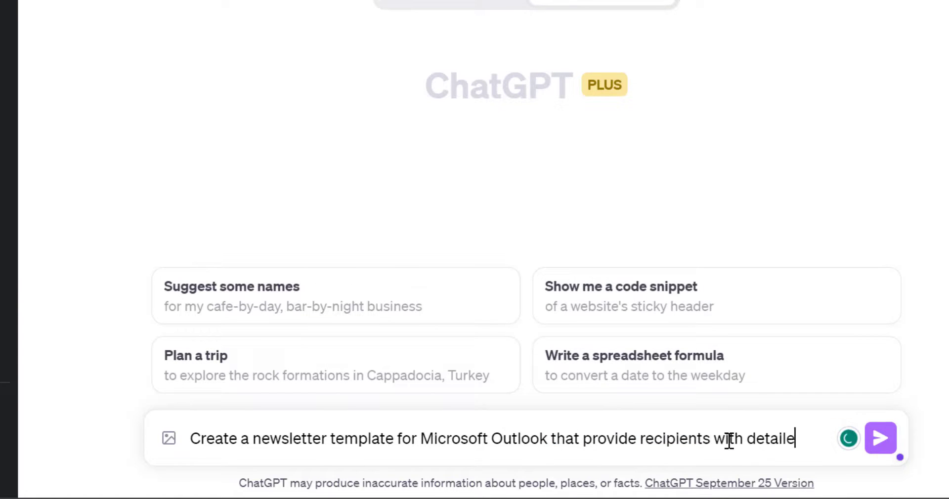
text(d update on rece)
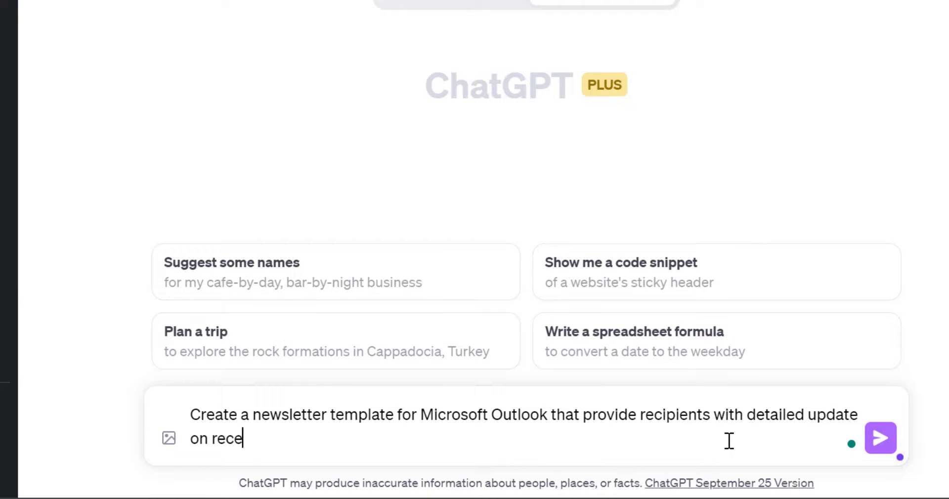
text(nt posts from you)
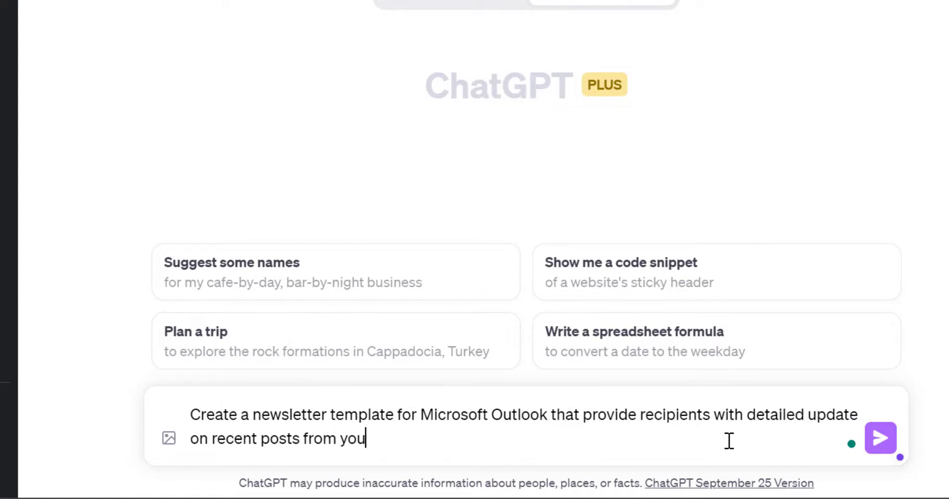
text(r website and encourabge them )
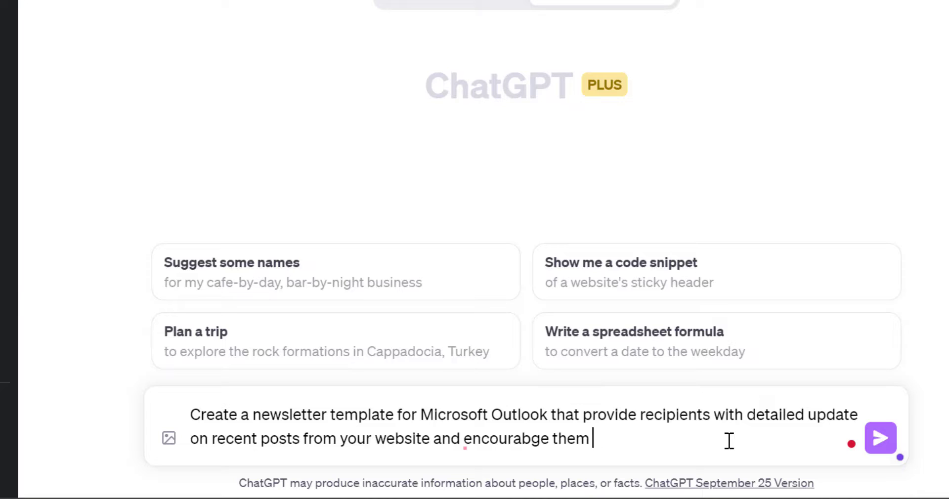
text(to subscribe to your You)
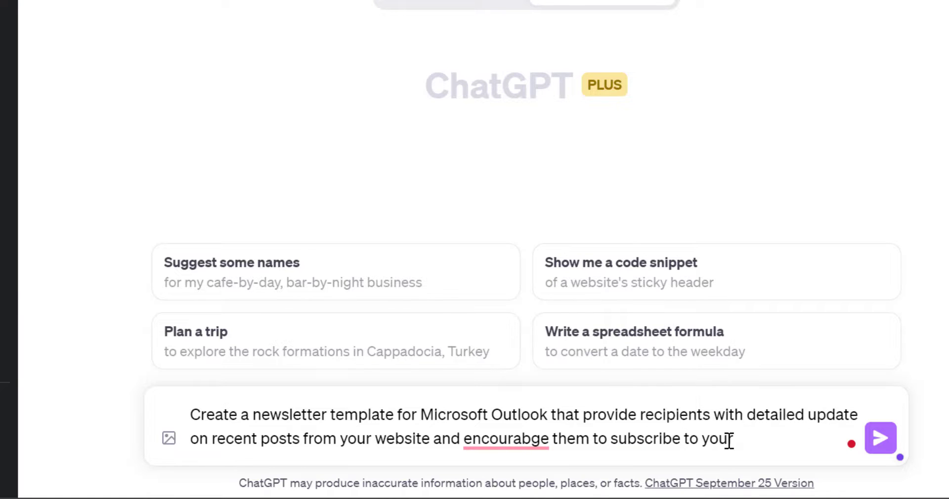
text(Tube channel.)
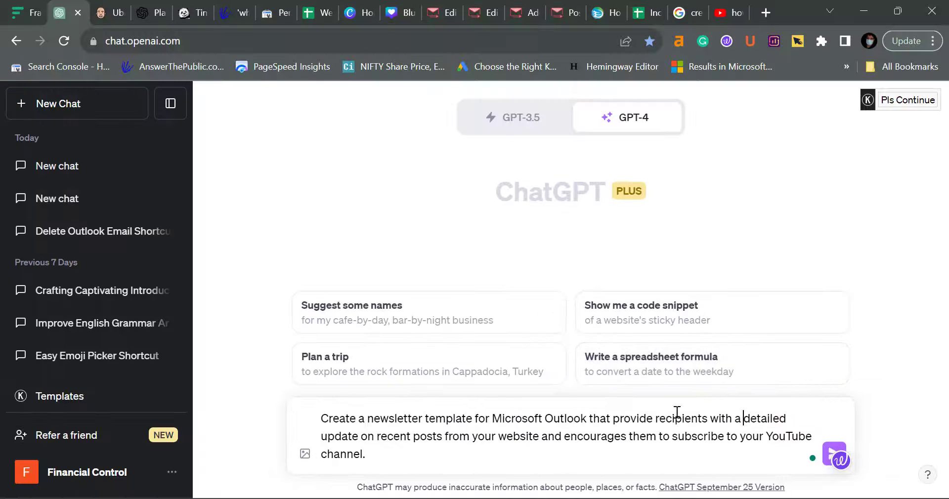
click(420, 453)
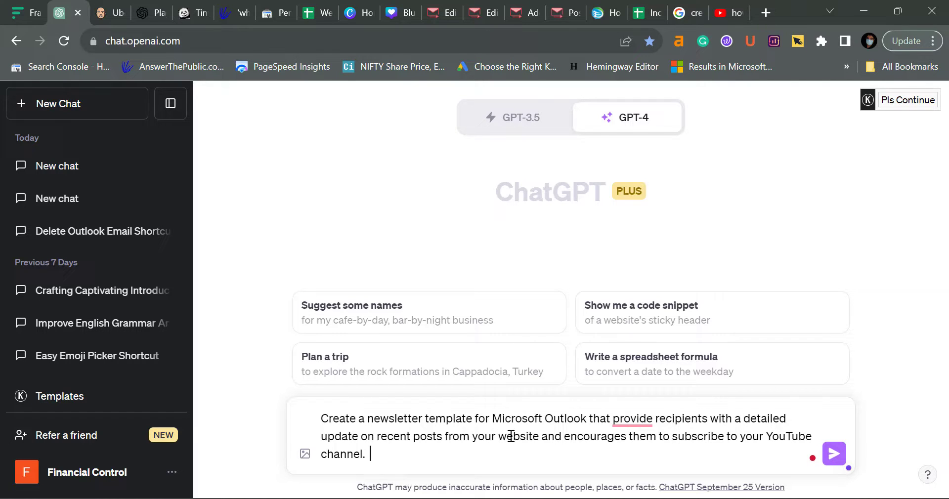
mouse_move(618, 417)
click(643, 341)
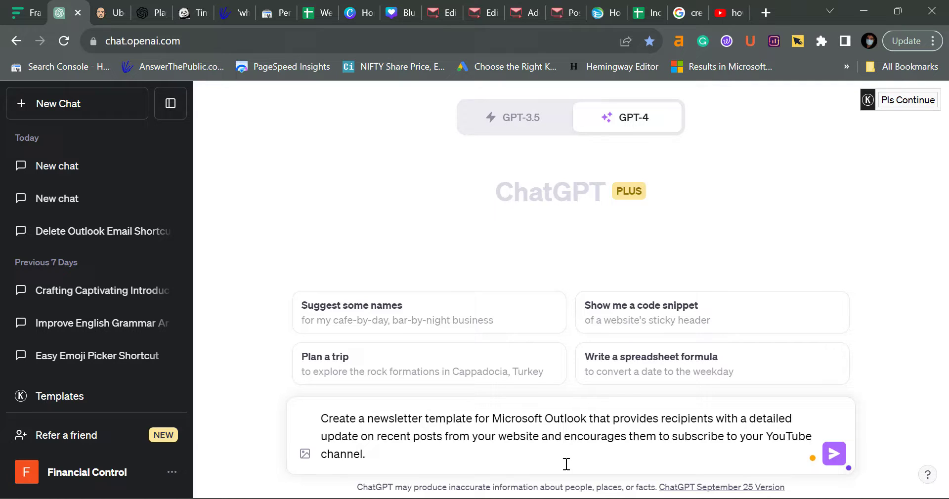
- Send the newsletter prompt to ChatGPT and scroll up through its response
click(835, 454)
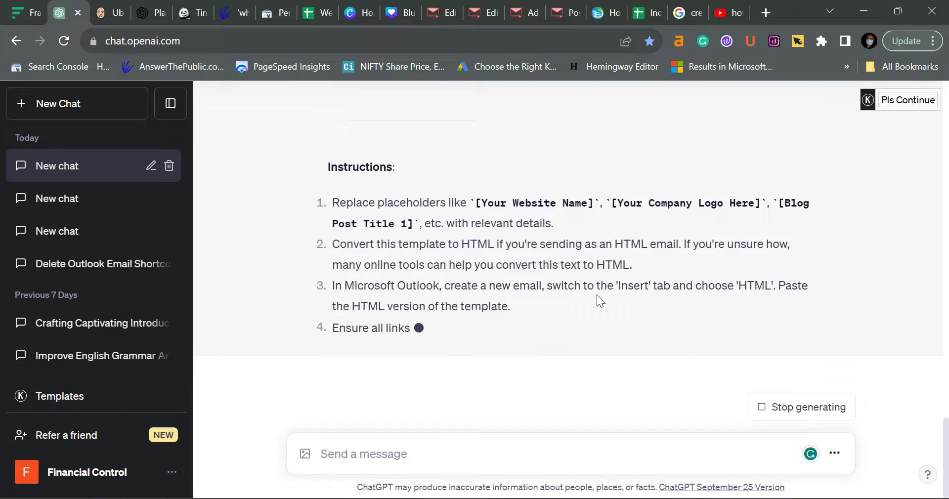
scroll(597, 295, up, 10)
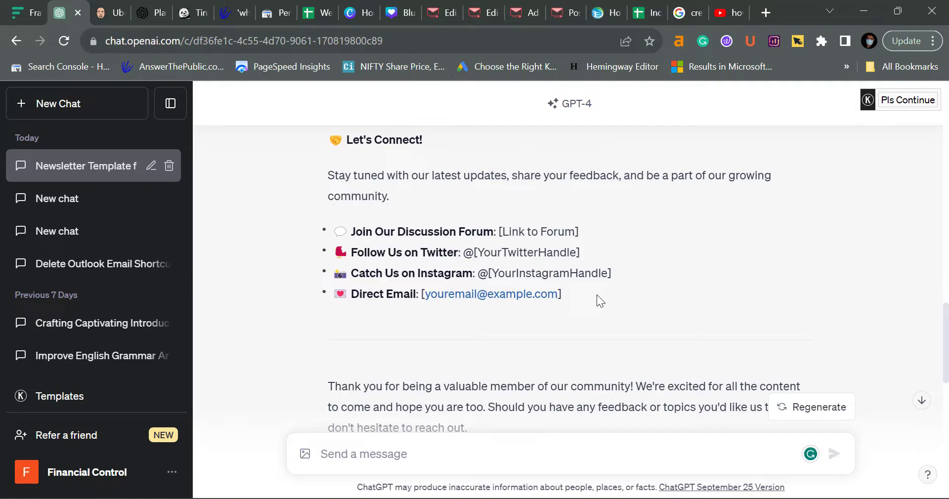
scroll(598, 295, up, 10)
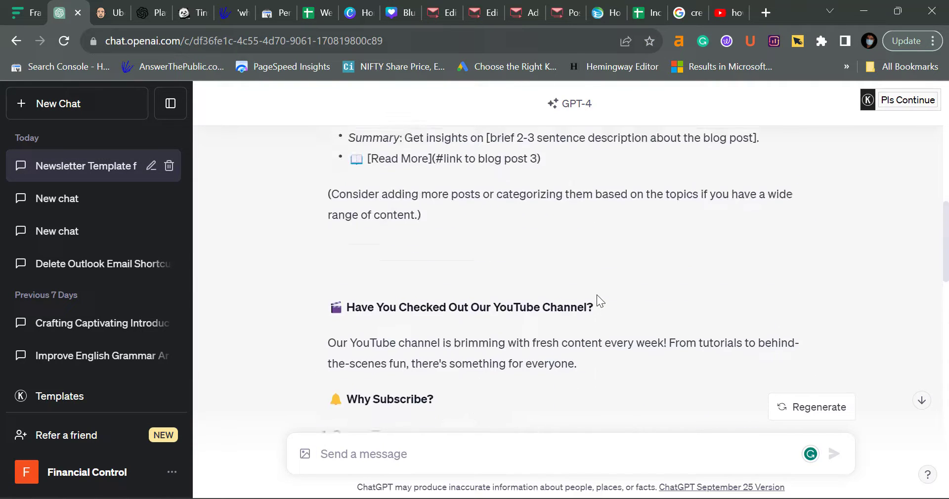
scroll(598, 295, up, 10)
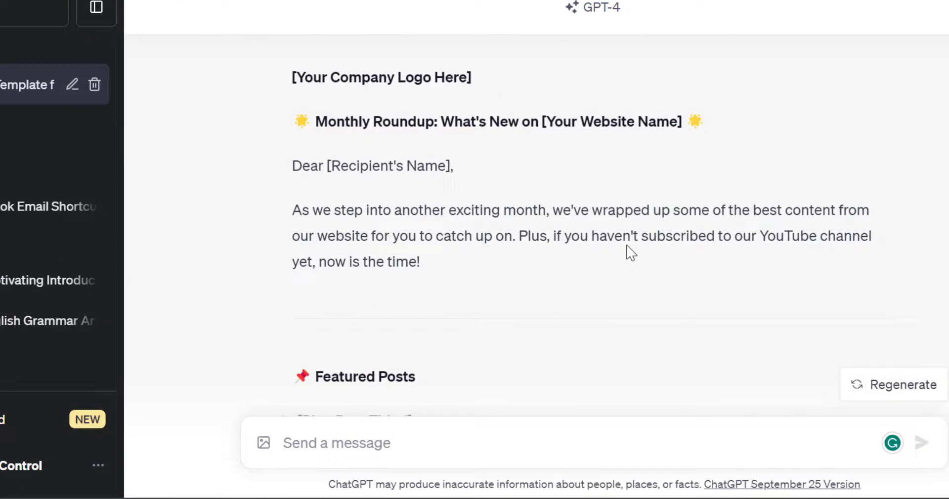
scroll(631, 253, up, 2)
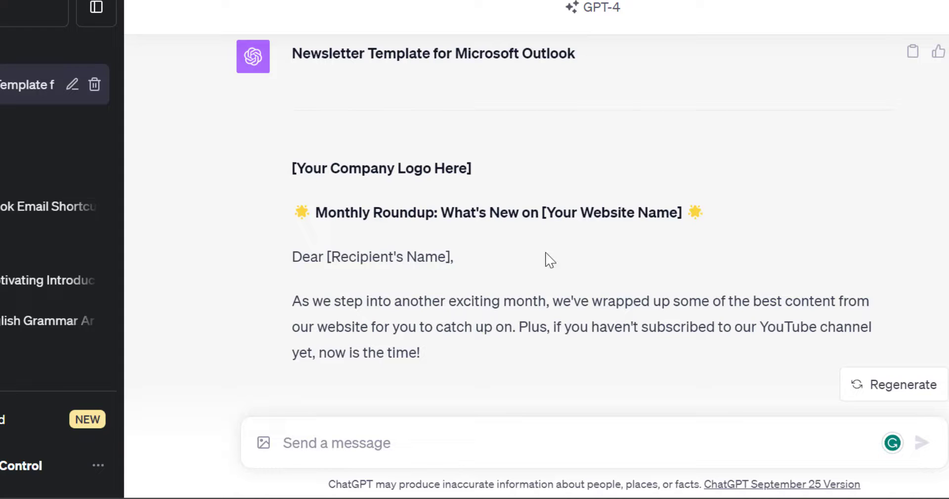
- Scroll down through the newsletter template to the sign-off, then back up to the title
scroll(663, 241, down, 4)
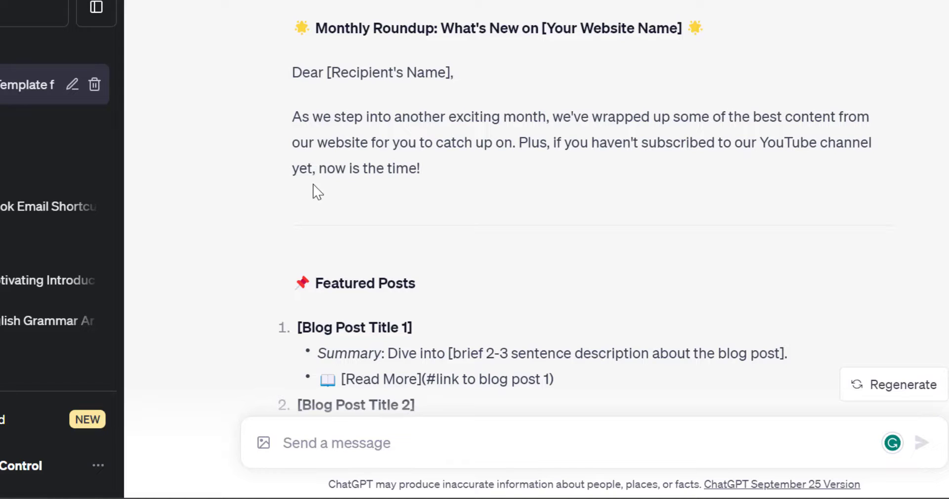
scroll(462, 186, down, 4)
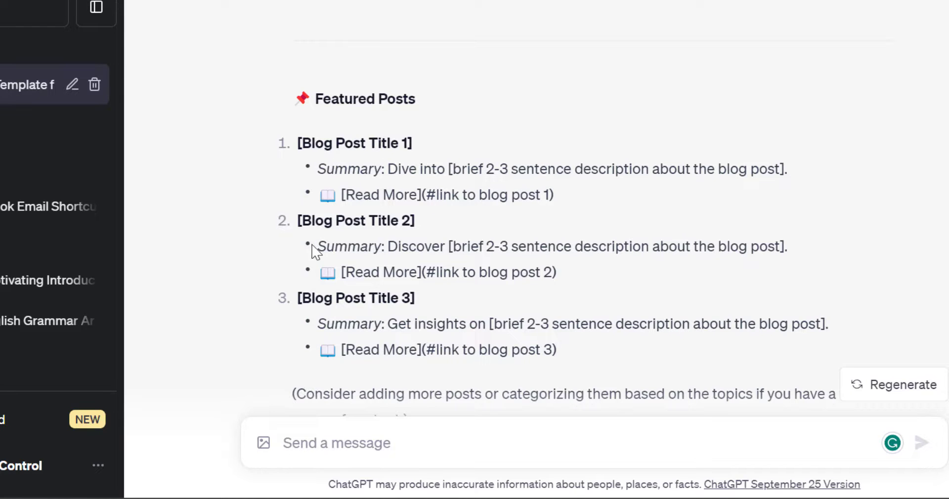
scroll(392, 214, down, 2)
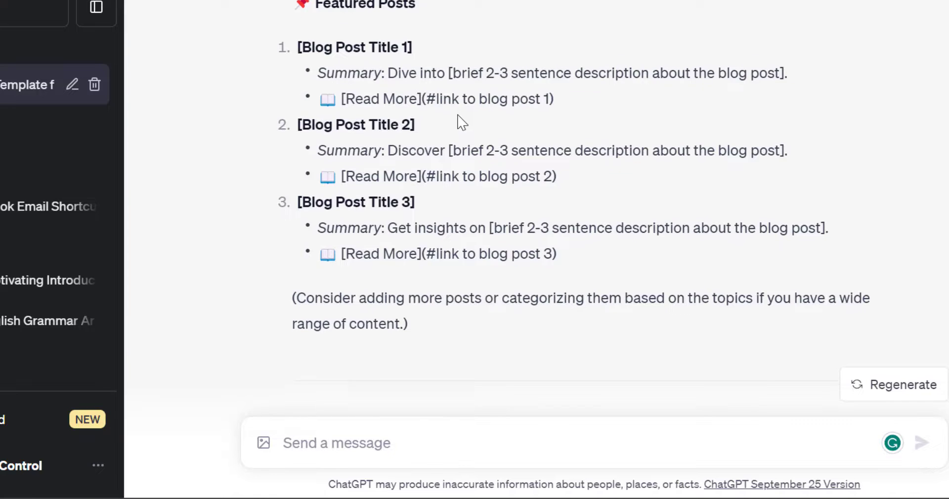
scroll(458, 120, down, 6)
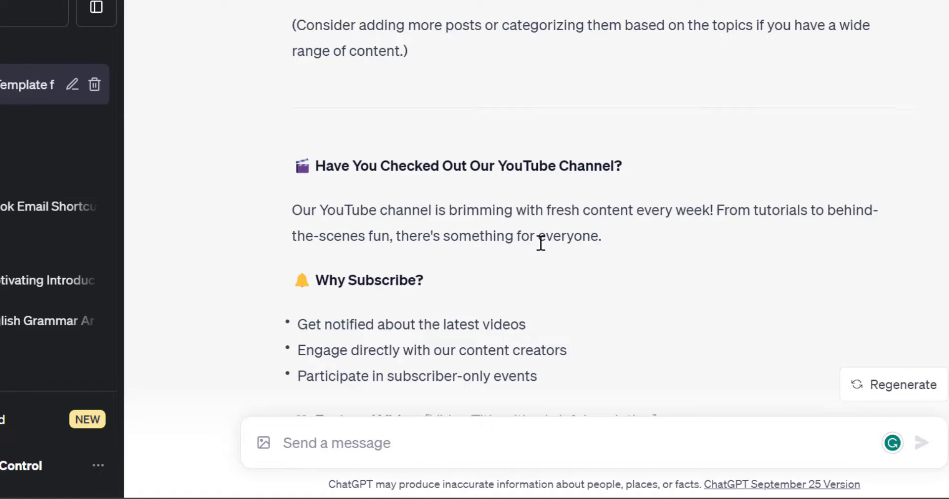
scroll(521, 184, down, 4)
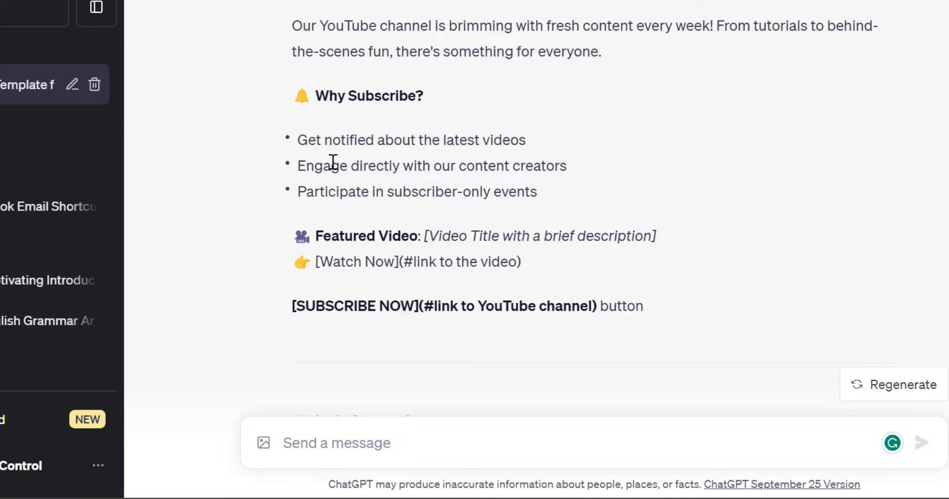
scroll(405, 210, down, 2)
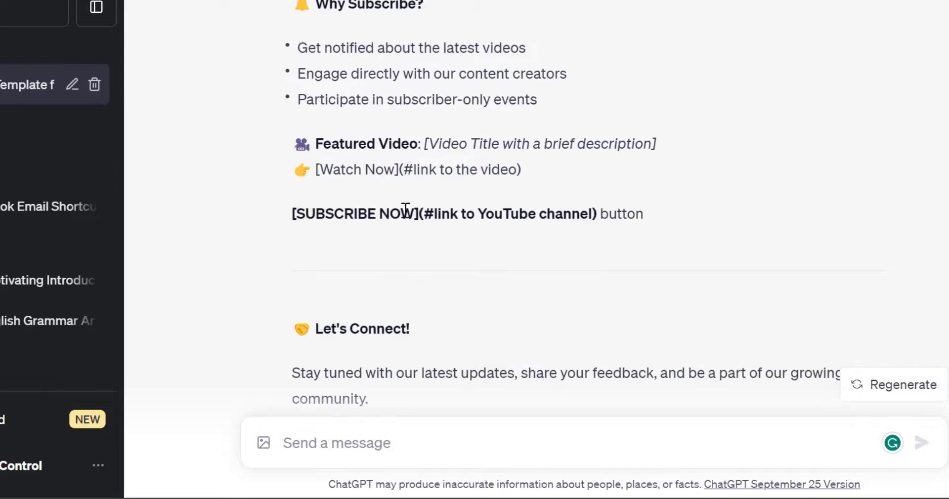
scroll(536, 239, down, 14)
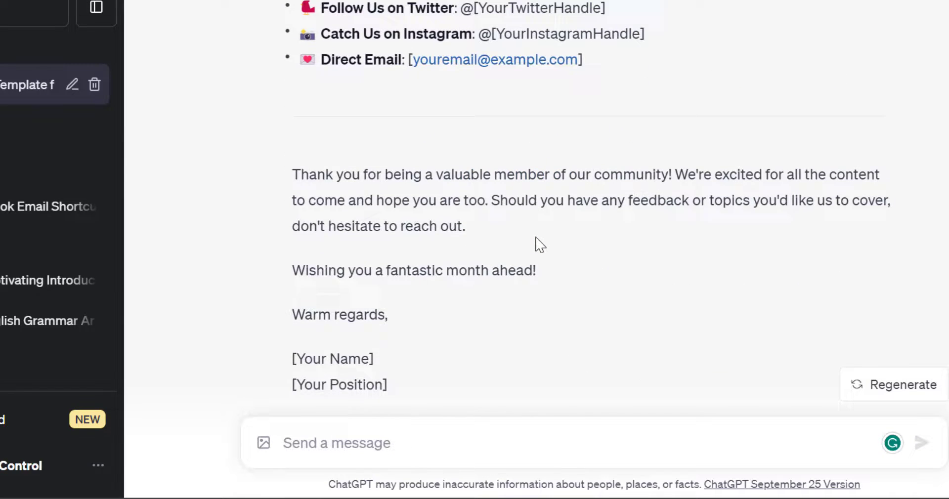
scroll(549, 228, up, 20)
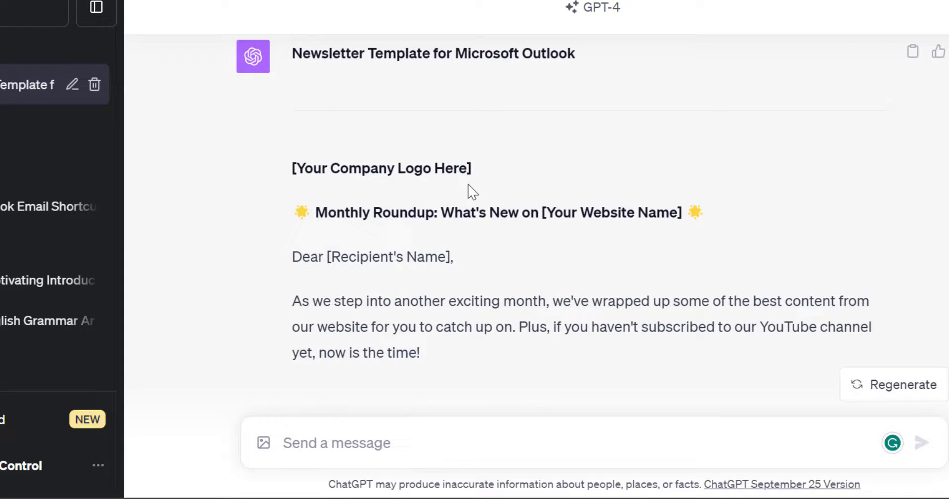
scroll(406, 162, up, 2)
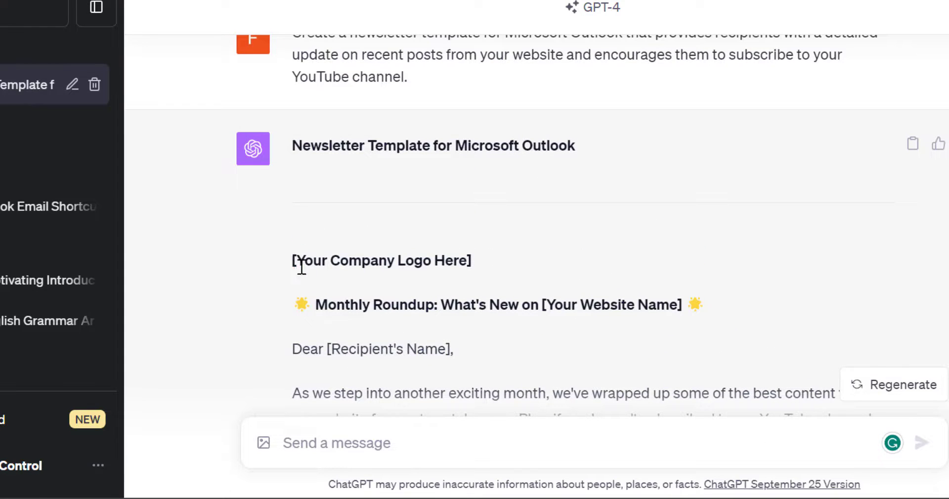
- Select ChatGPT's newsletter text and paste it into a new Notepad document
drag(292, 261, 528, 349)
scroll(528, 344, down, 12)
scroll(527, 350, down, 5)
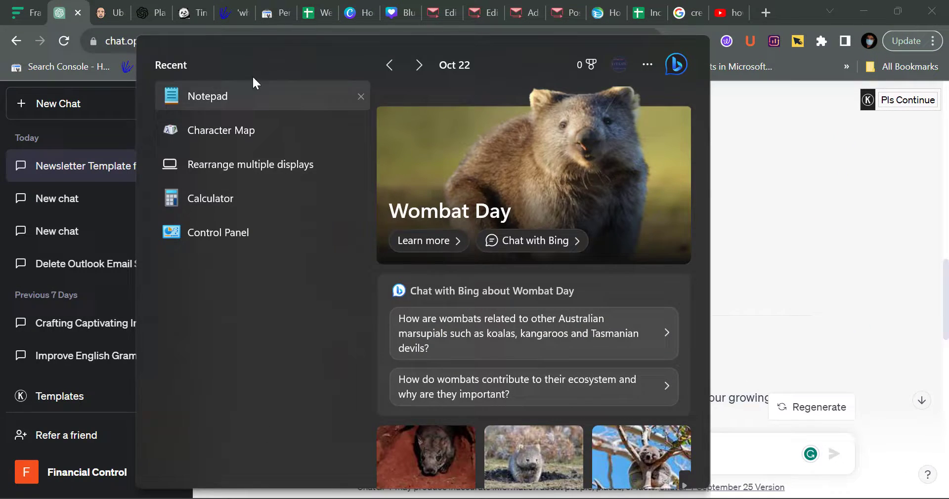
click(216, 97)
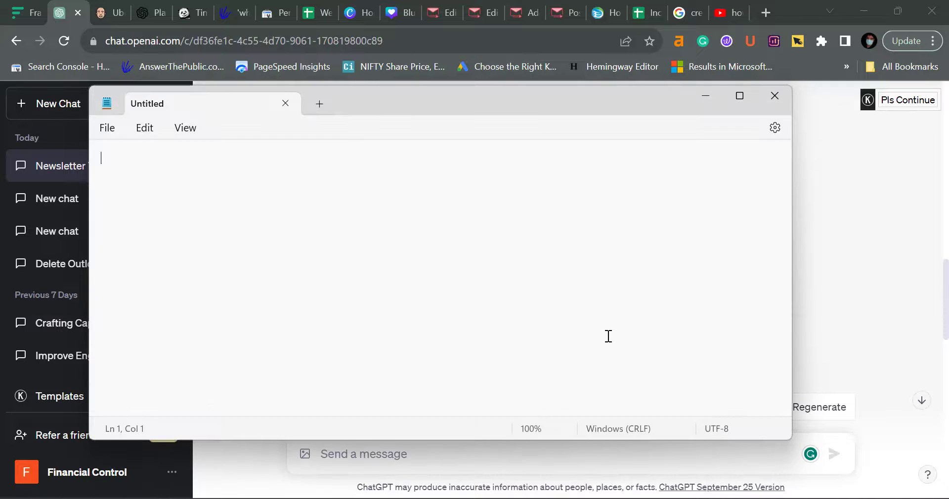
key(ctrl+v)
- Copy the entire plain-text newsletter from Notepad and switch to the Outlook inbox
scroll(552, 339, up, 8)
scroll(552, 340, up, 1)
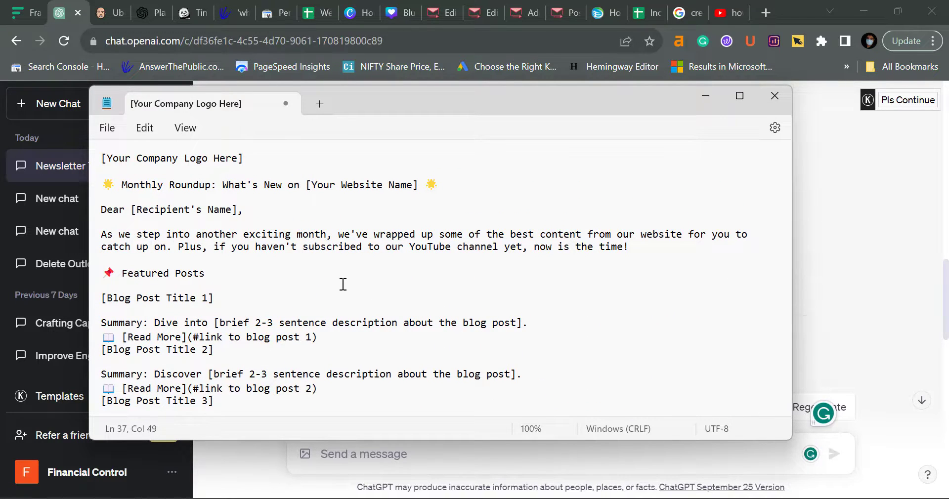
key(ctrl+a)
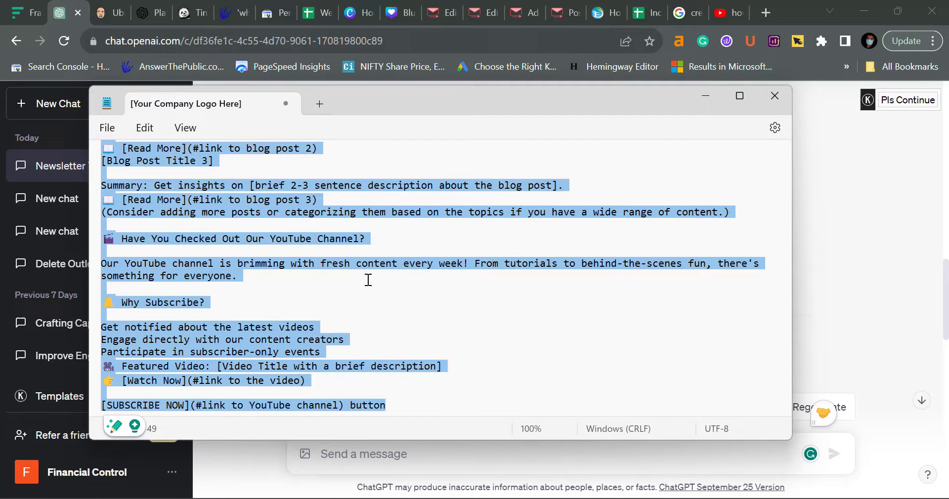
key(ctrl+c)
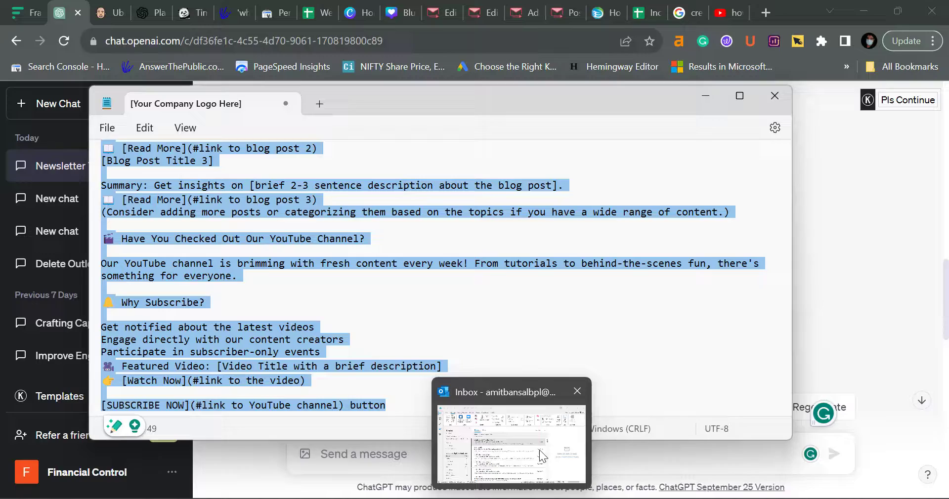
click(541, 450)
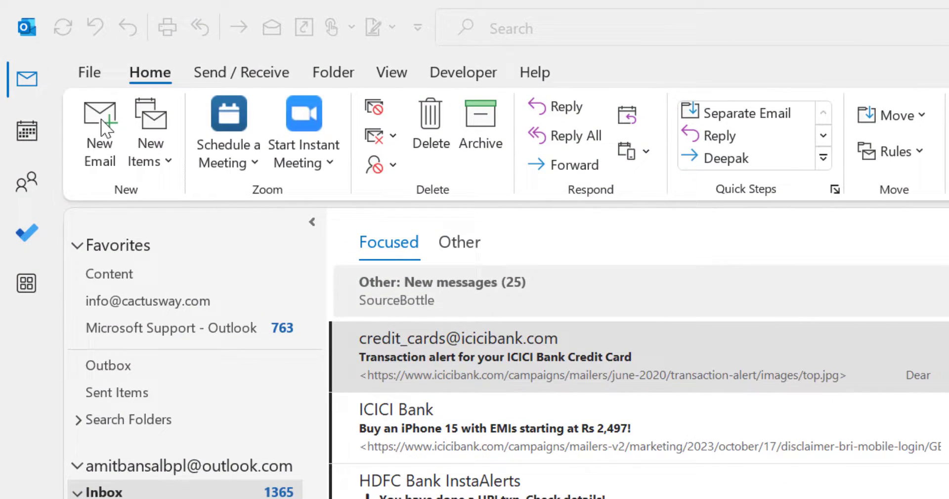
- Start a new Outlook email and paste the newsletter text into its body
click(69, 194)
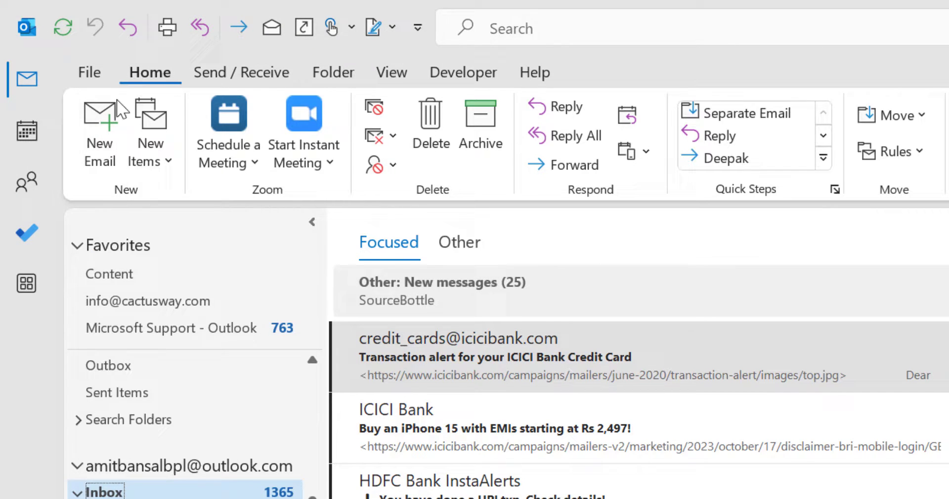
click(100, 136)
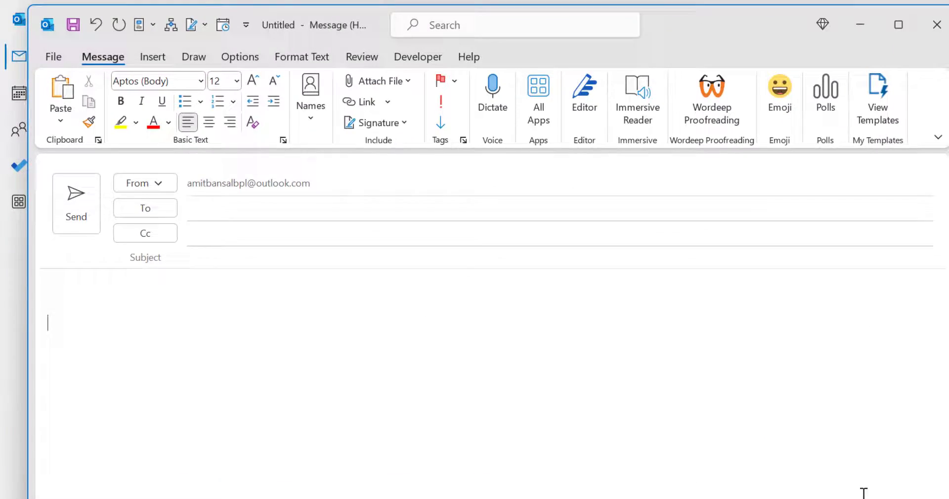
key(ctrl+v)
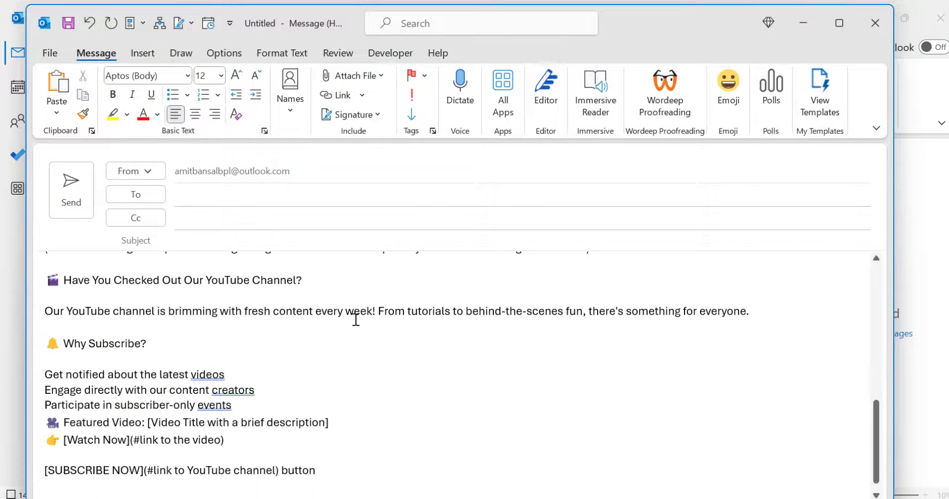
- Scroll through the pasted newsletter body to check it from the logo line to the subscribe line
scroll(518, 389, up, 15)
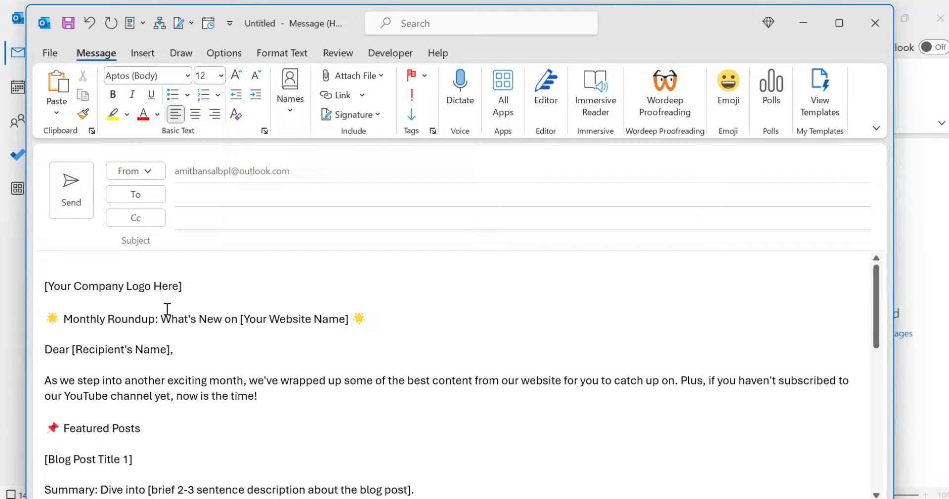
scroll(233, 332, down, 1)
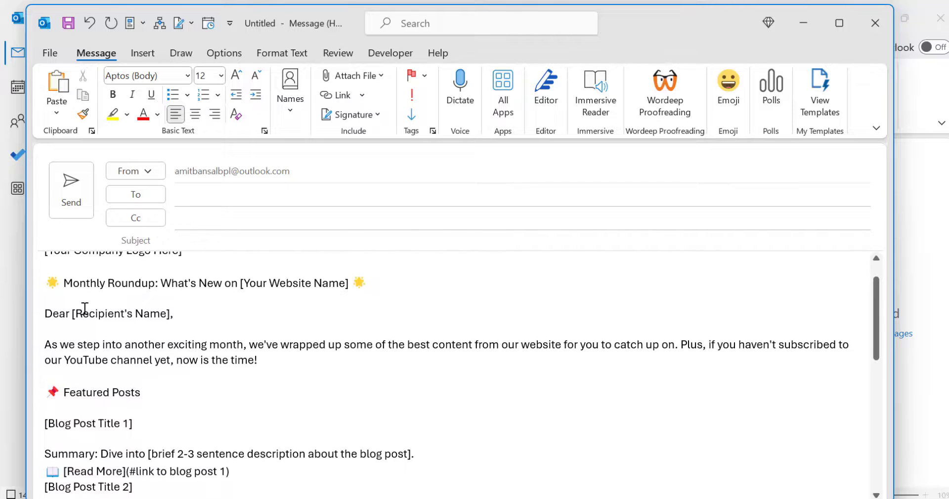
scroll(148, 346, up, 1)
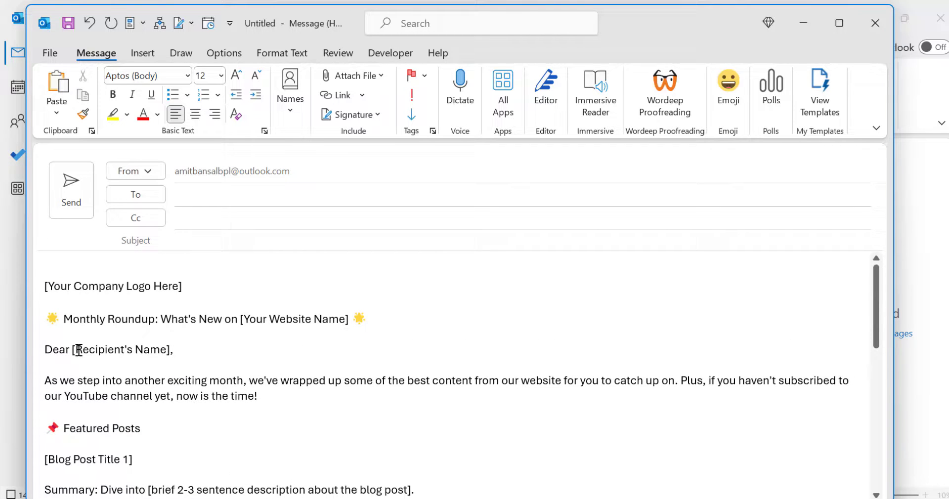
scroll(294, 340, down, 1)
scroll(136, 385, down, 1)
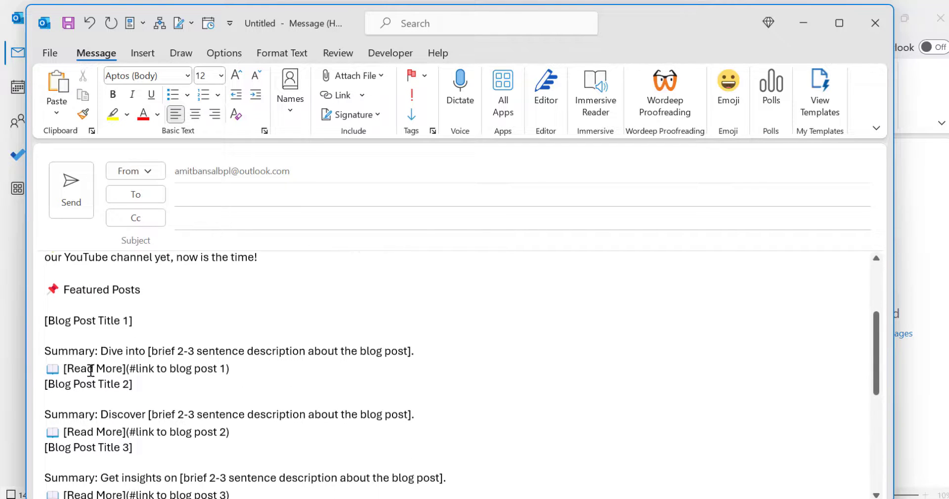
drag(52, 314, 313, 325)
click(238, 340)
scroll(237, 341, down, 4)
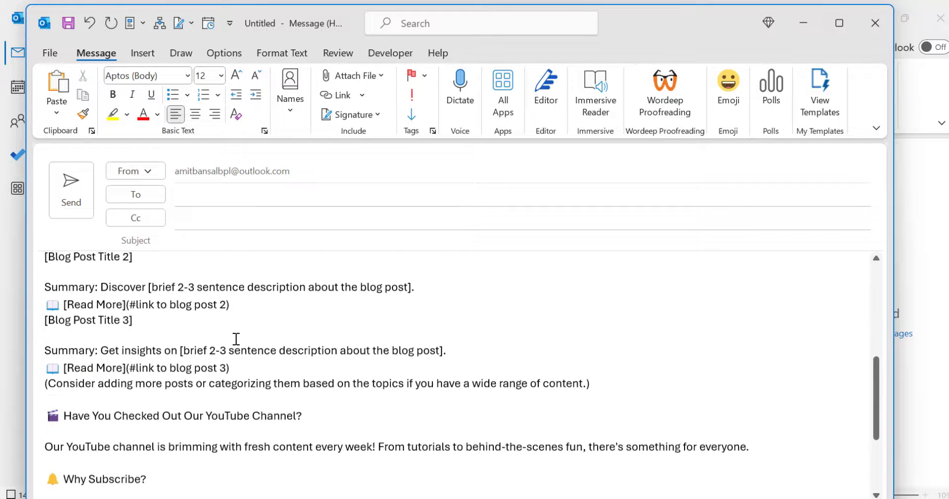
scroll(236, 339, down, 1)
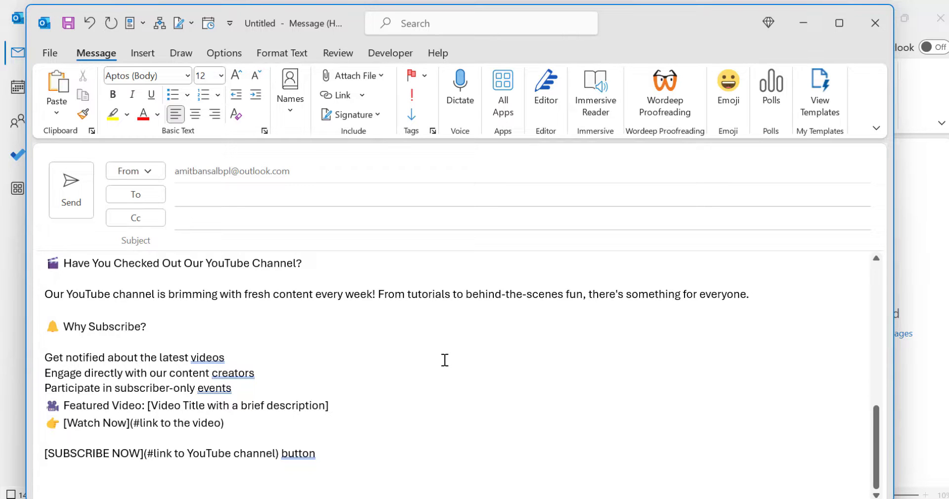
scroll(445, 360, up, 8)
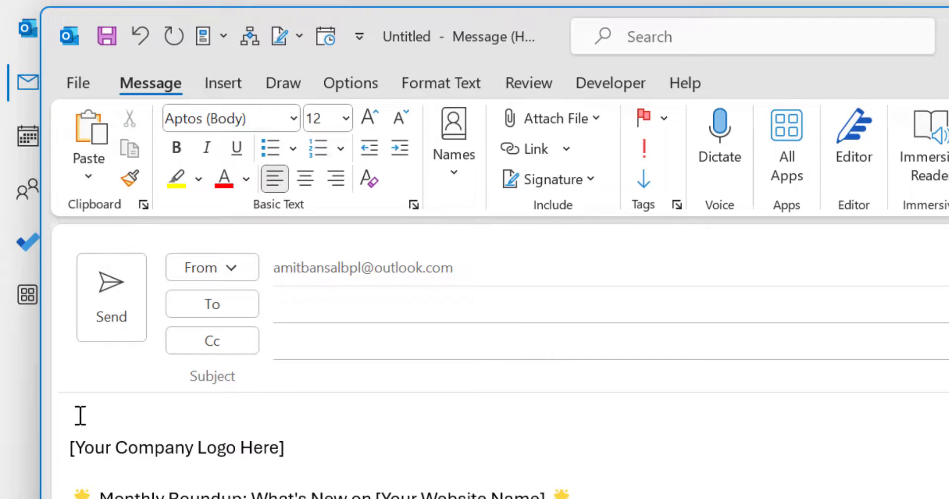
- In Save As, set the file type to Outlook Template (*.oft)
click(81, 83)
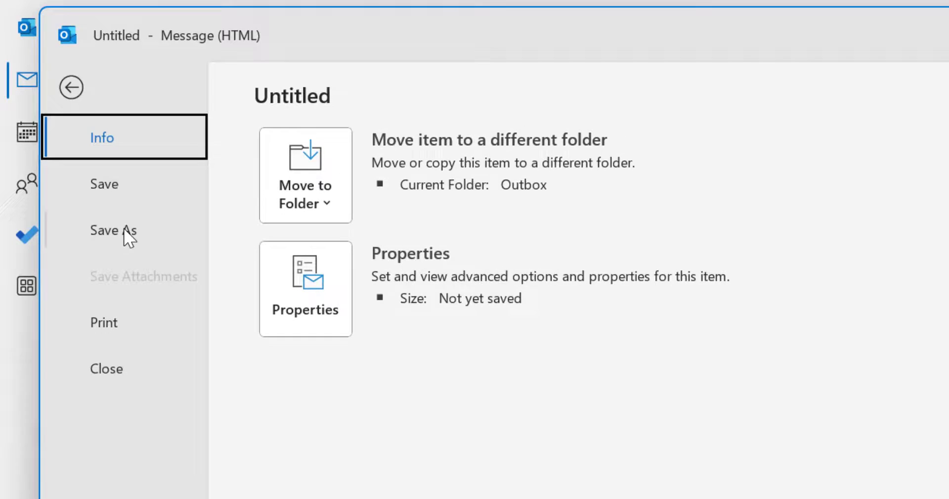
click(124, 232)
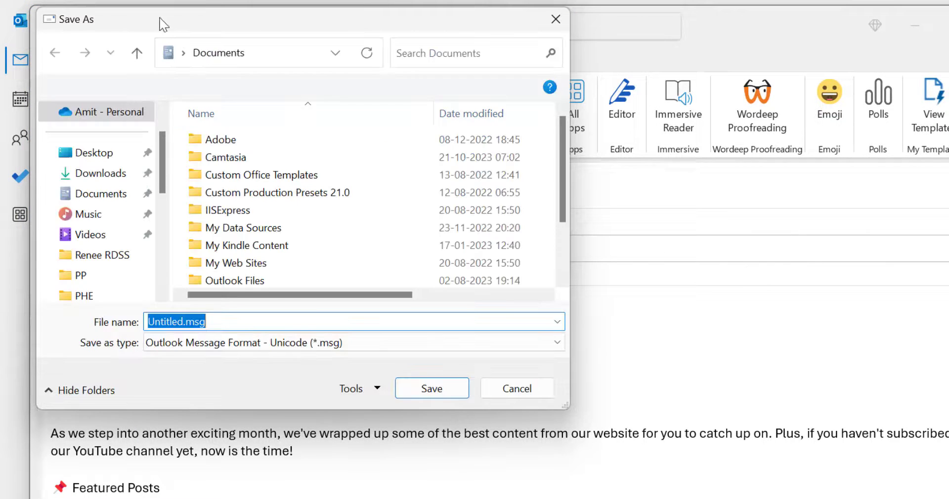
drag(163, 23, 205, 83)
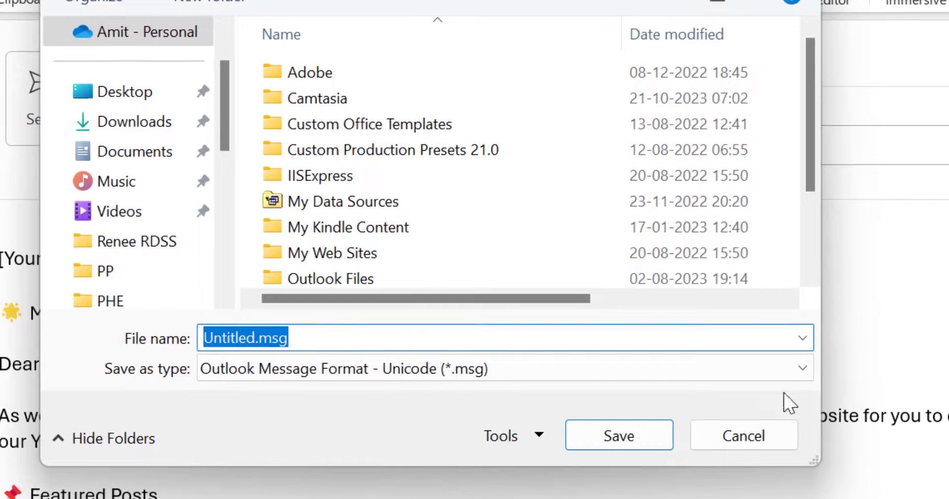
click(798, 375)
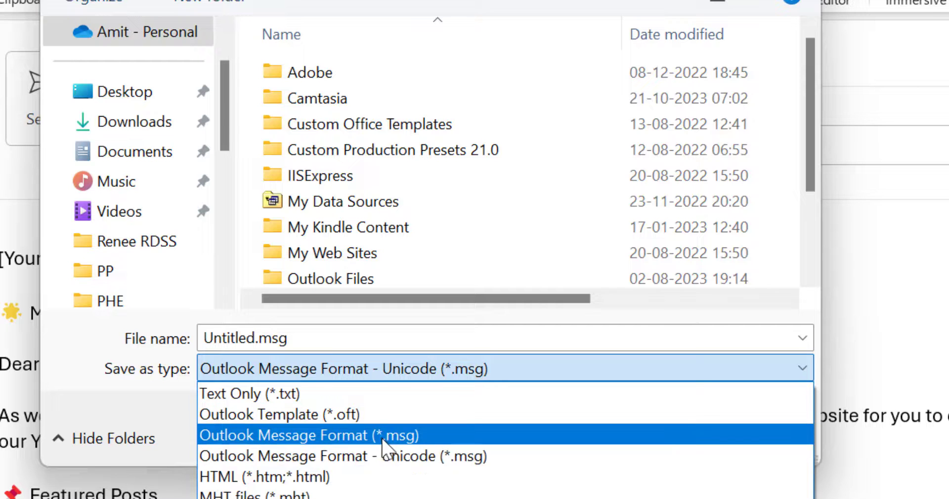
click(364, 418)
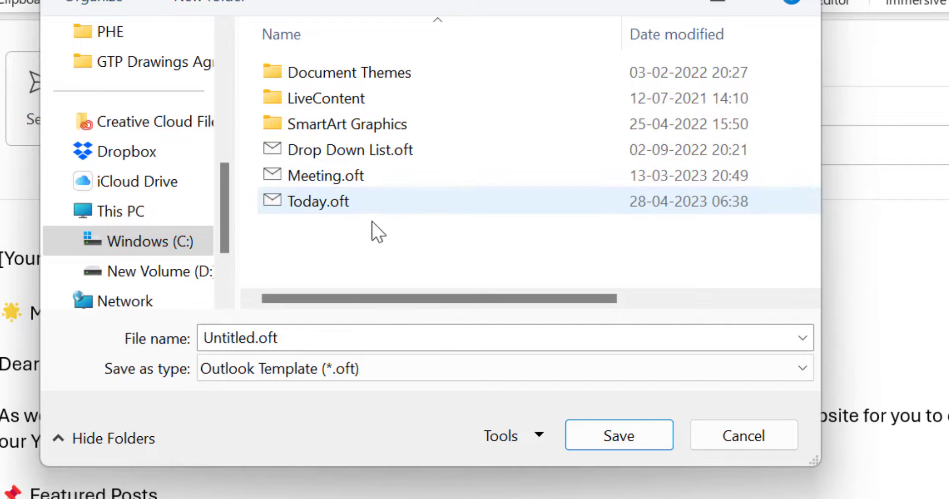
- Replace Untitled with the file name Newsletter and save the template
double_click(254, 337)
click(256, 337)
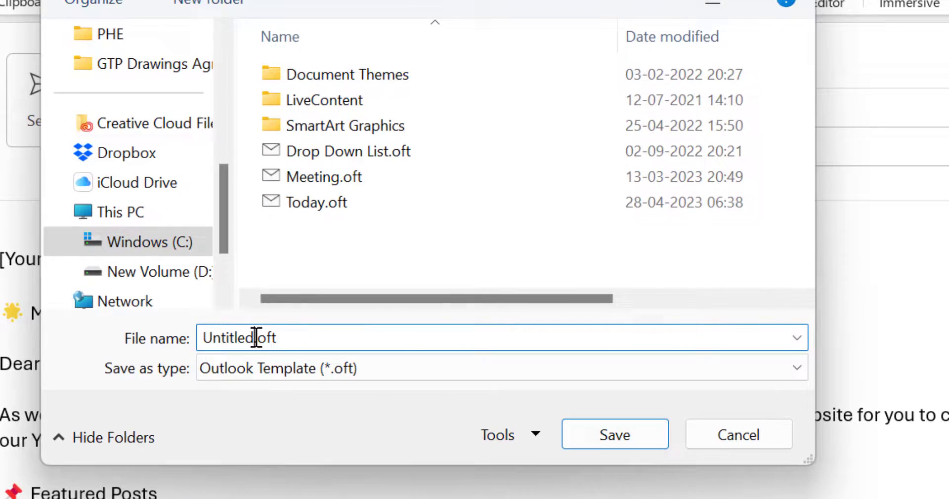
key(shift+Home)
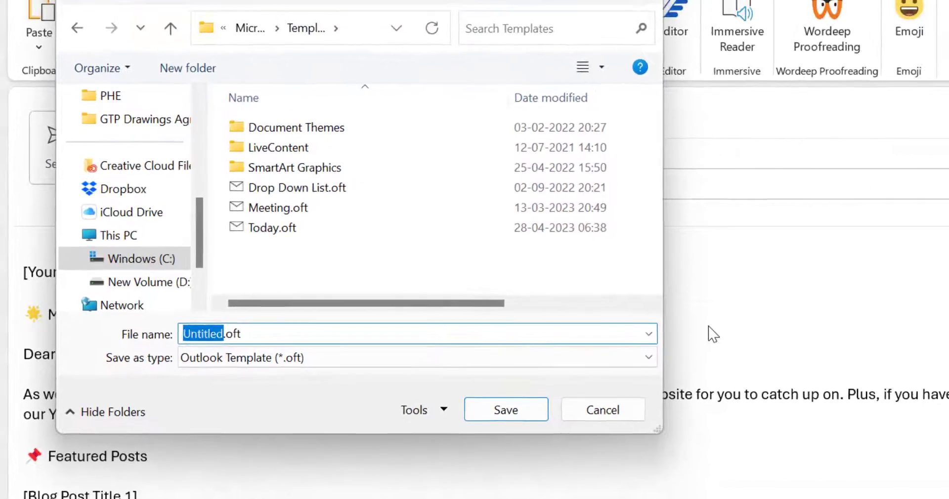
text(News)
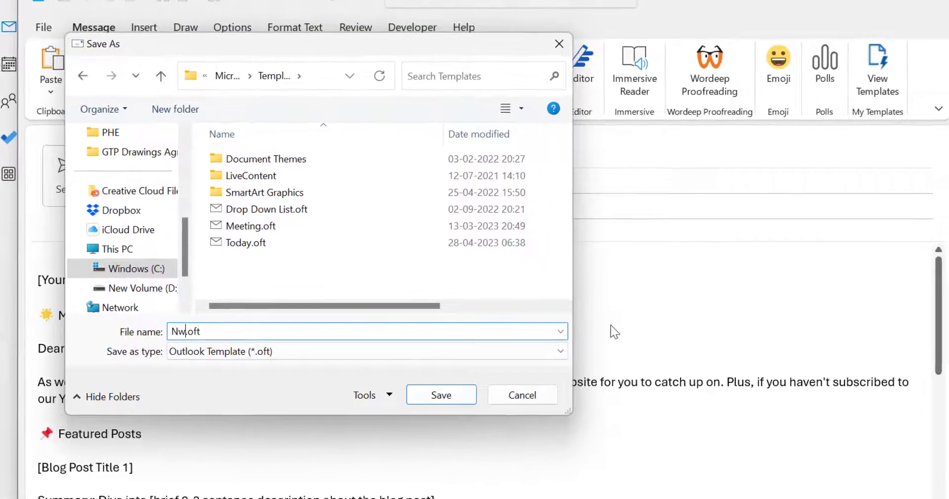
text(letter)
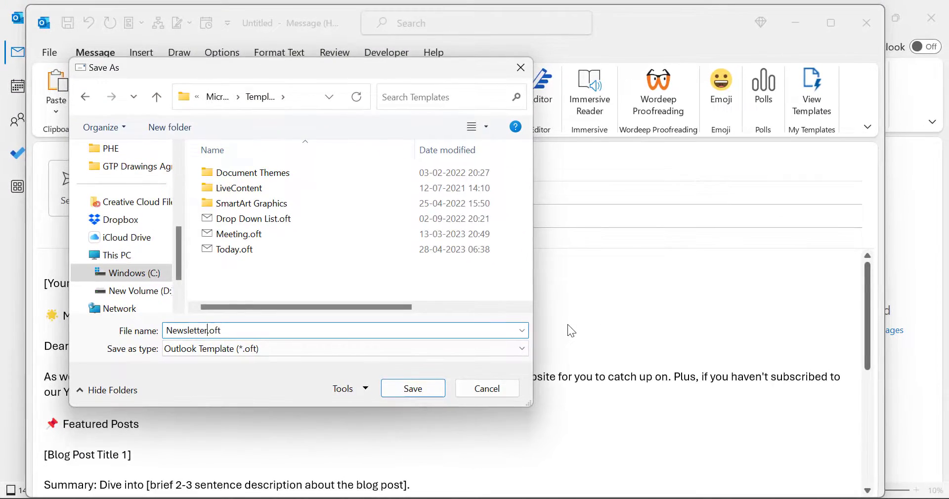
click(426, 391)
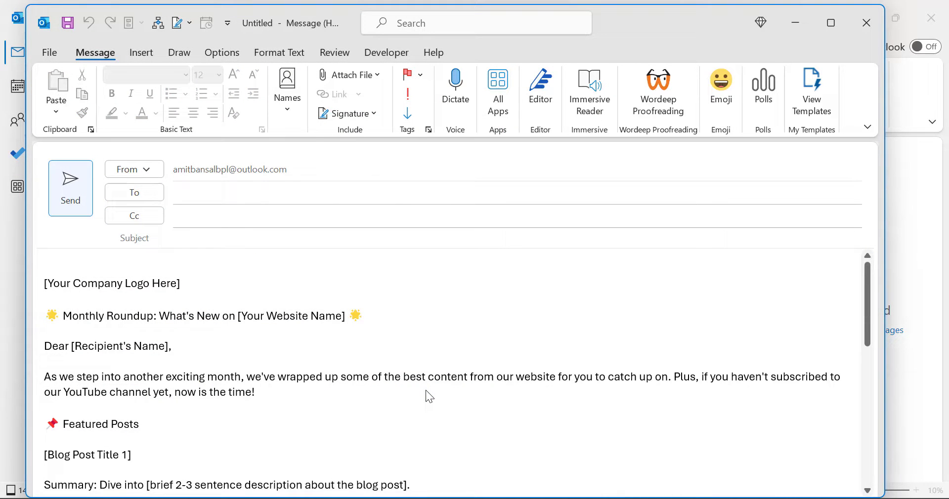
- Close the newsletter message, answering the save prompt, to return to the inbox
click(859, 31)
click(492, 299)
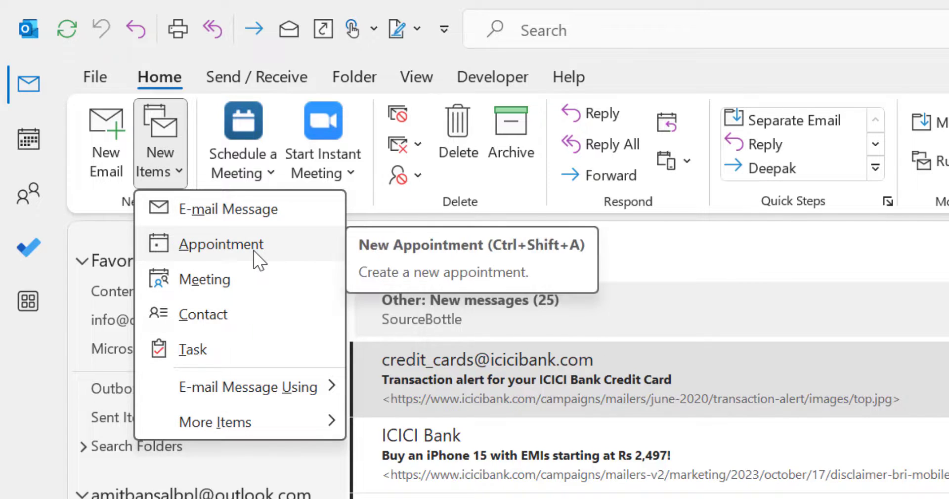
mouse_move(244, 391)
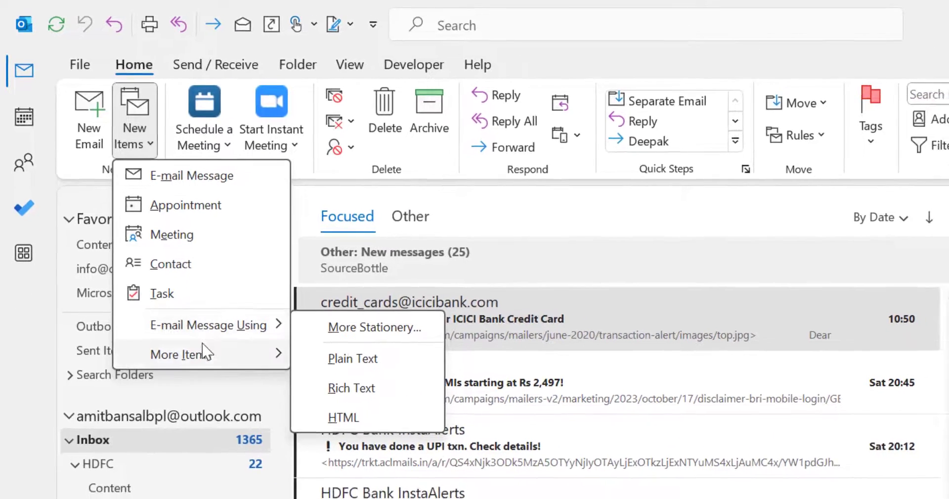
mouse_move(216, 382)
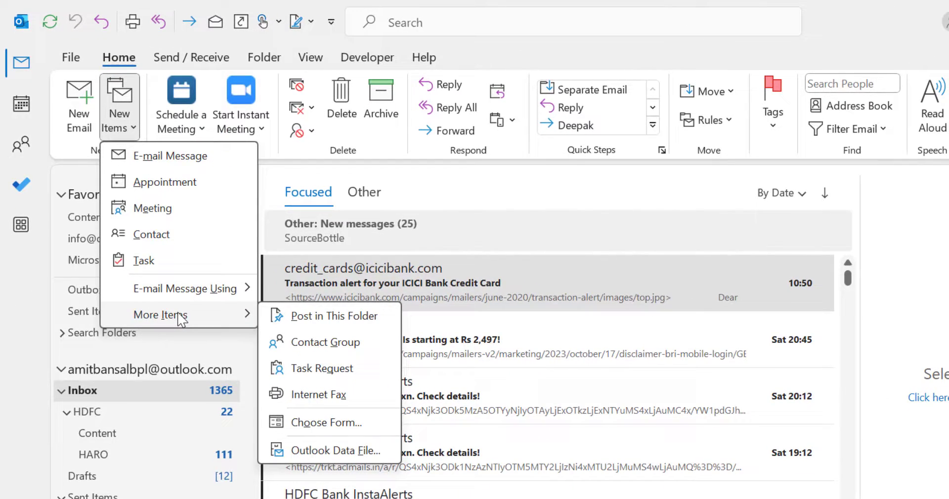
- In Choose Form, look in User Templates in File System and open the Newsletter template
click(326, 426)
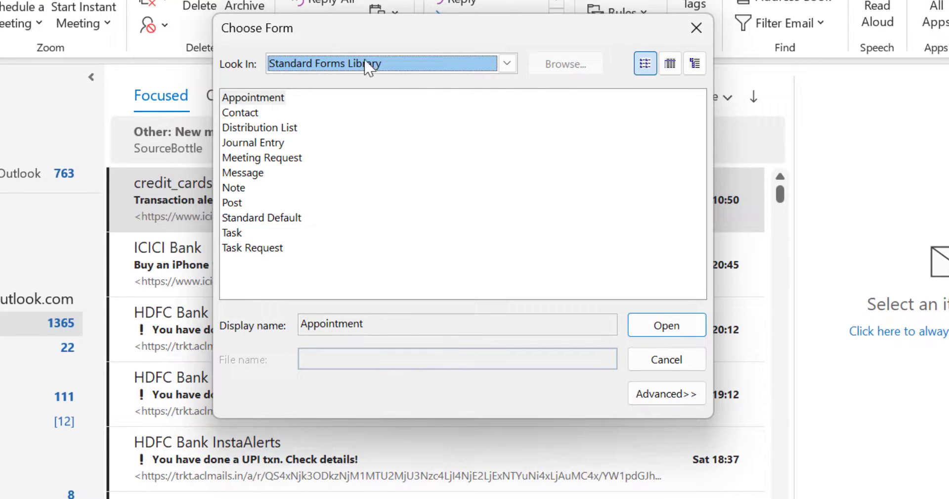
click(507, 65)
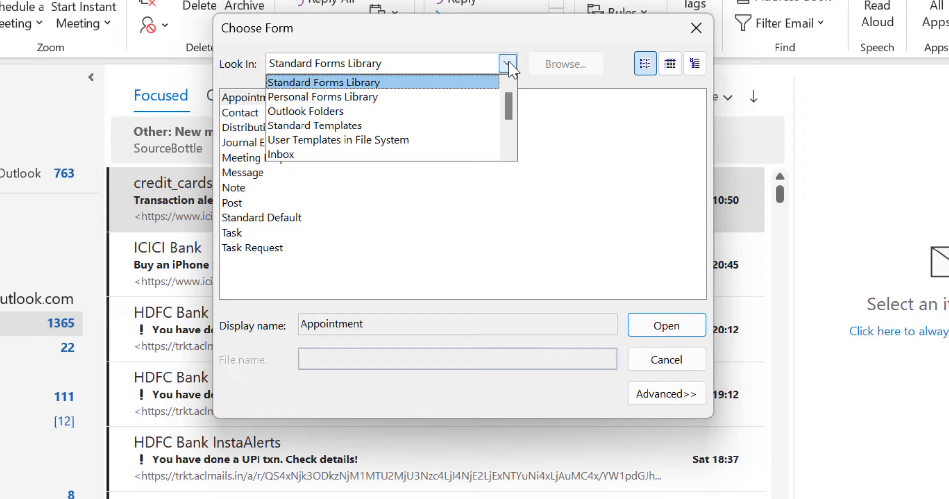
click(396, 140)
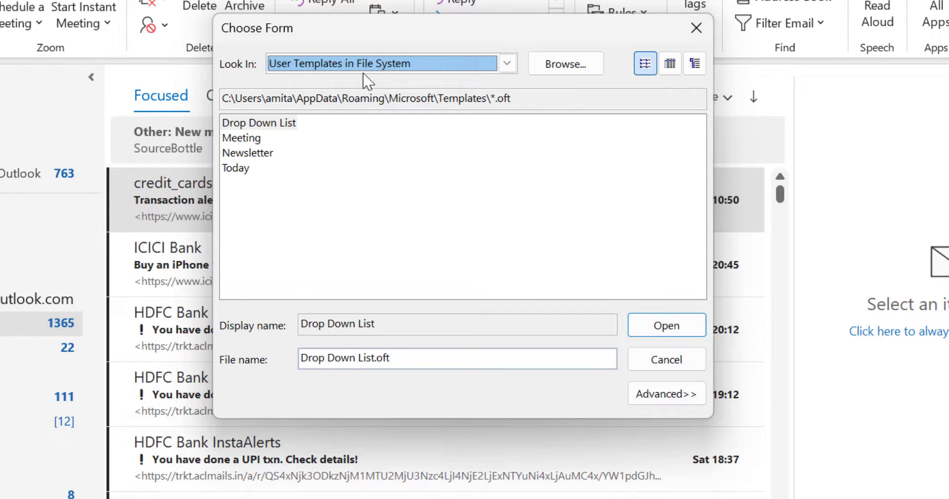
click(367, 192)
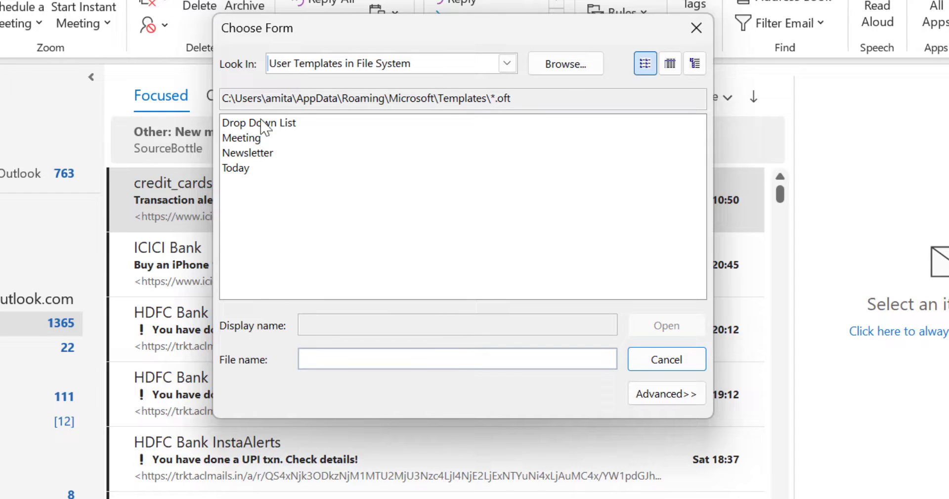
click(252, 153)
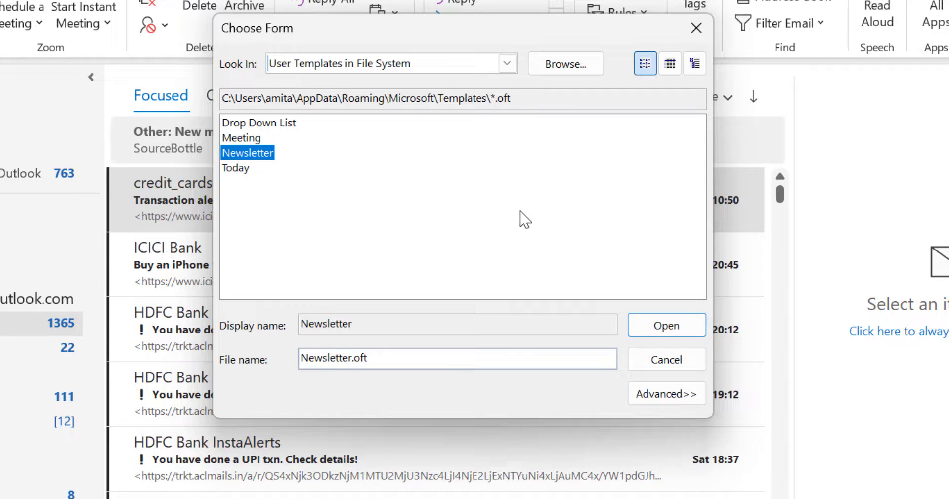
click(647, 328)
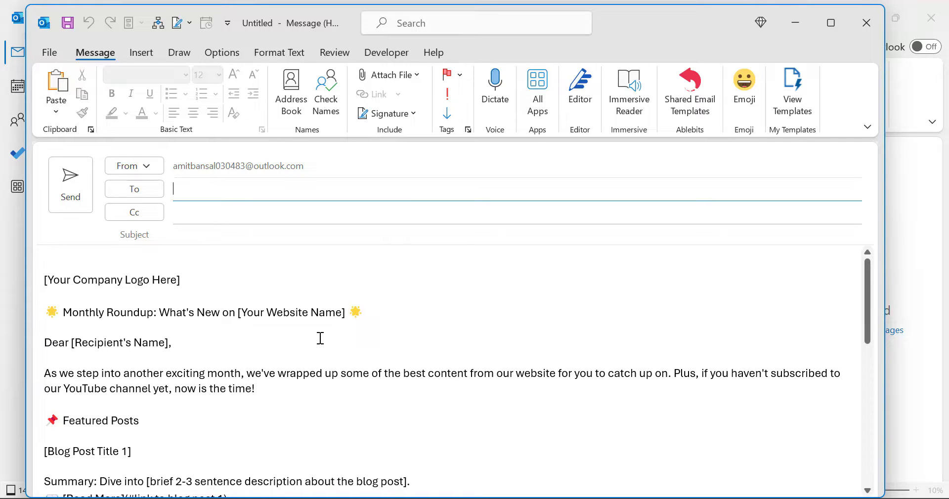
- Scroll through the template-based message body, then move through the empty To and Subject fields
scroll(320, 339, down, 8)
scroll(323, 334, up, 5)
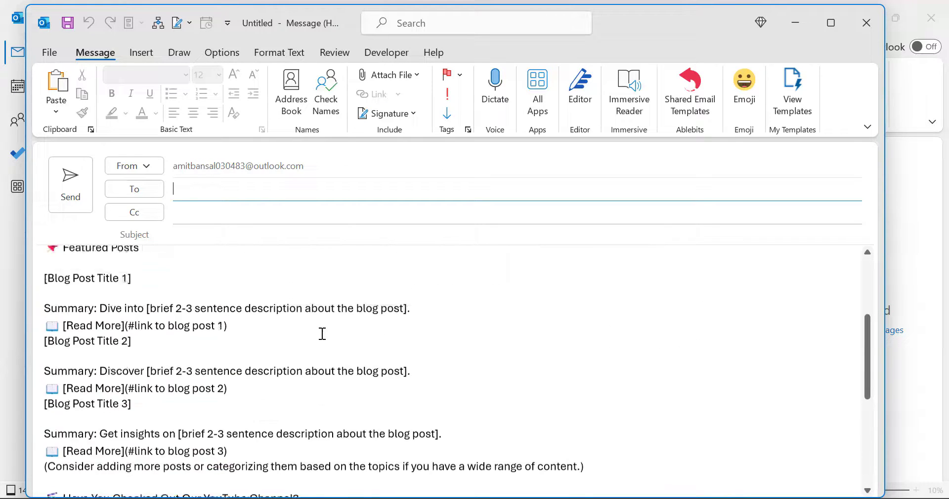
scroll(323, 335, up, 3)
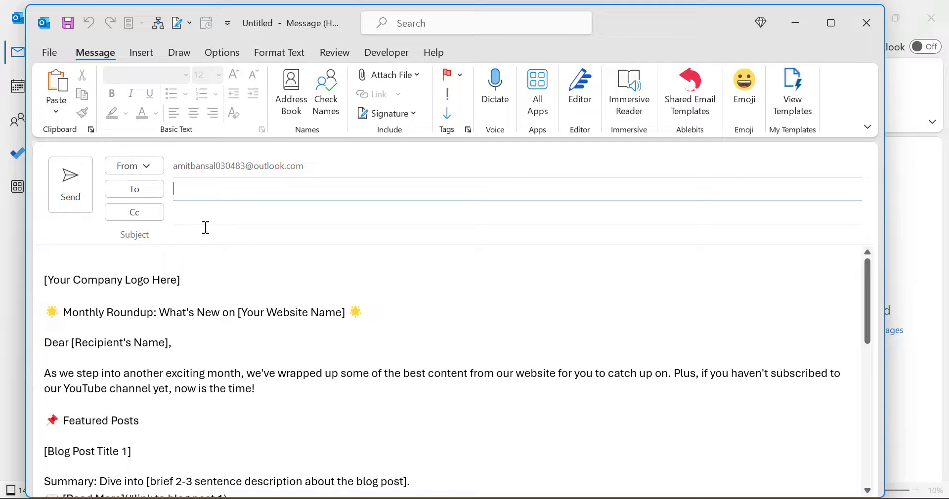
click(230, 192)
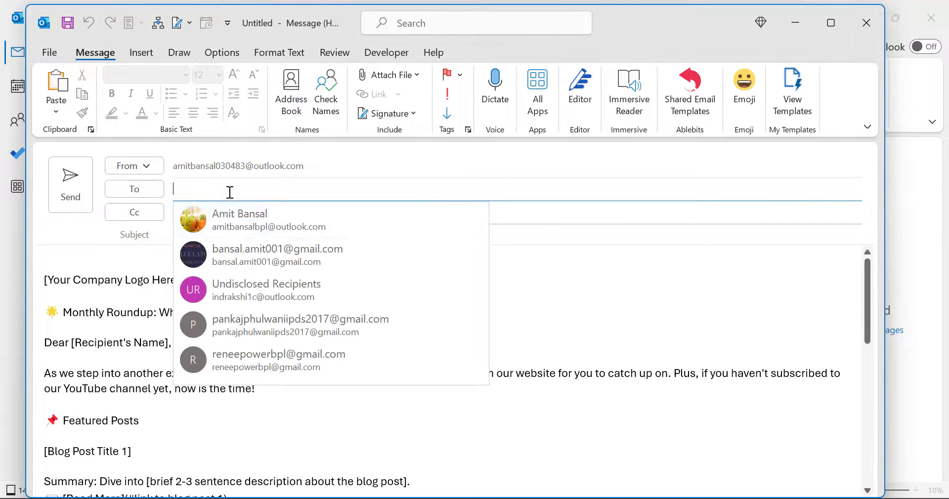
click(587, 262)
click(288, 232)
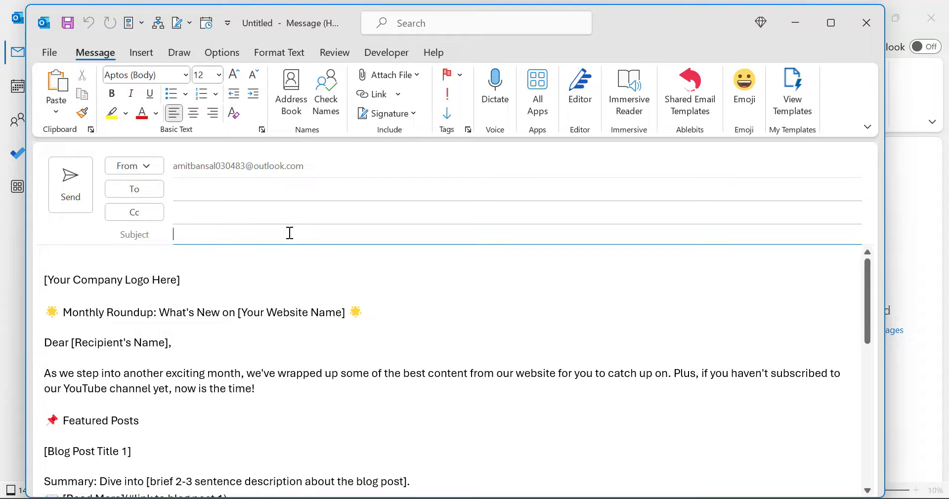